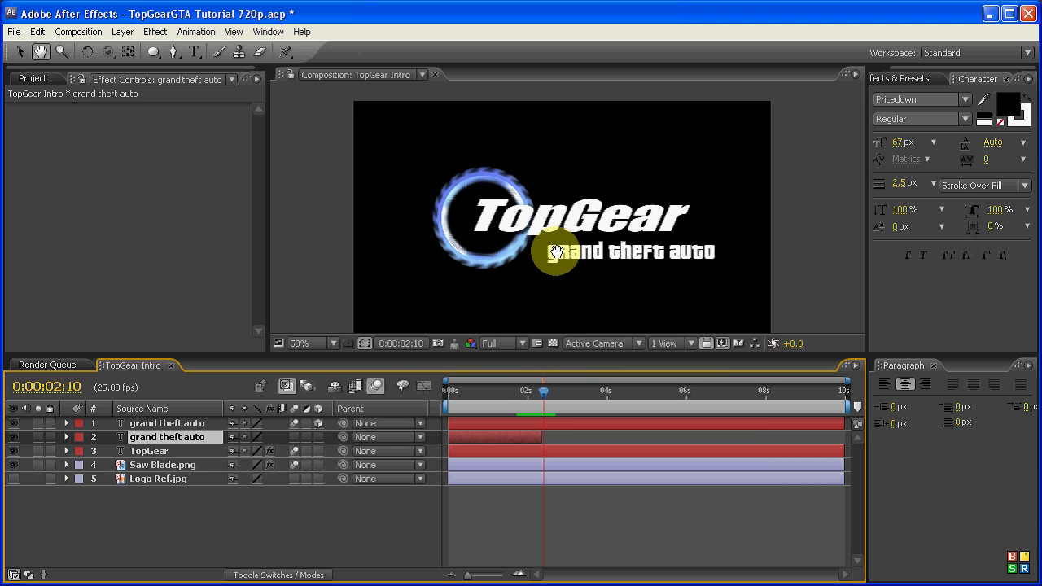
- Switch to the Selection tool and create Null 1 via Layer > New > Null Object
left_click_drag(556, 252, 547, 242)
key("v")
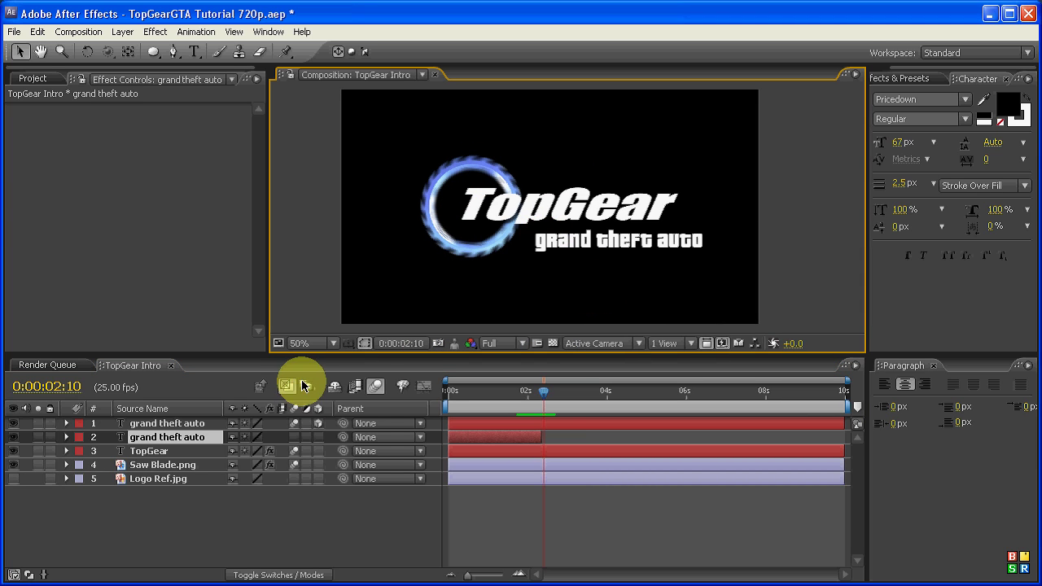
right_click(163, 527)
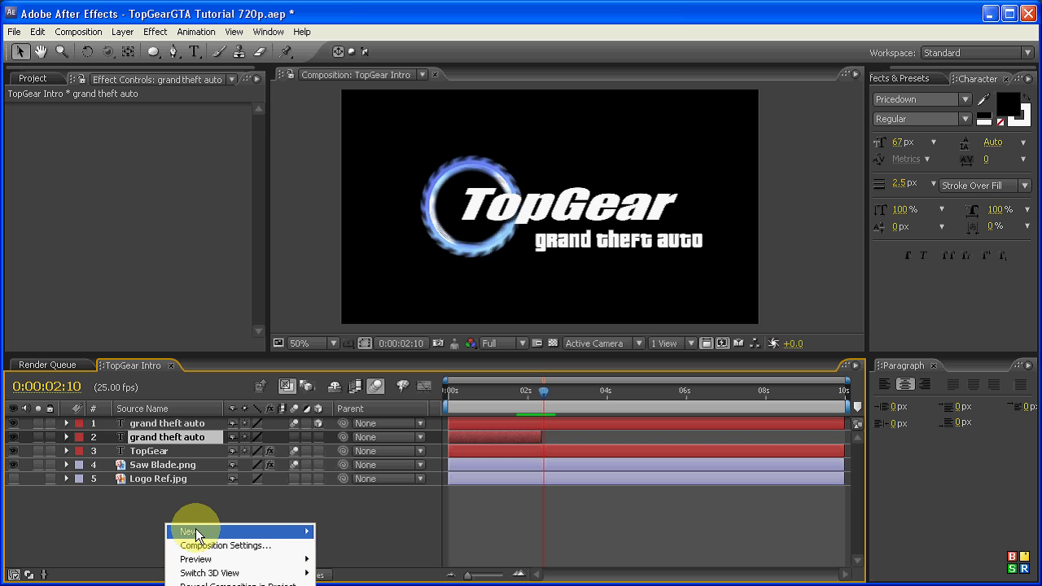
mouse_move(196, 535)
left_click(186, 493)
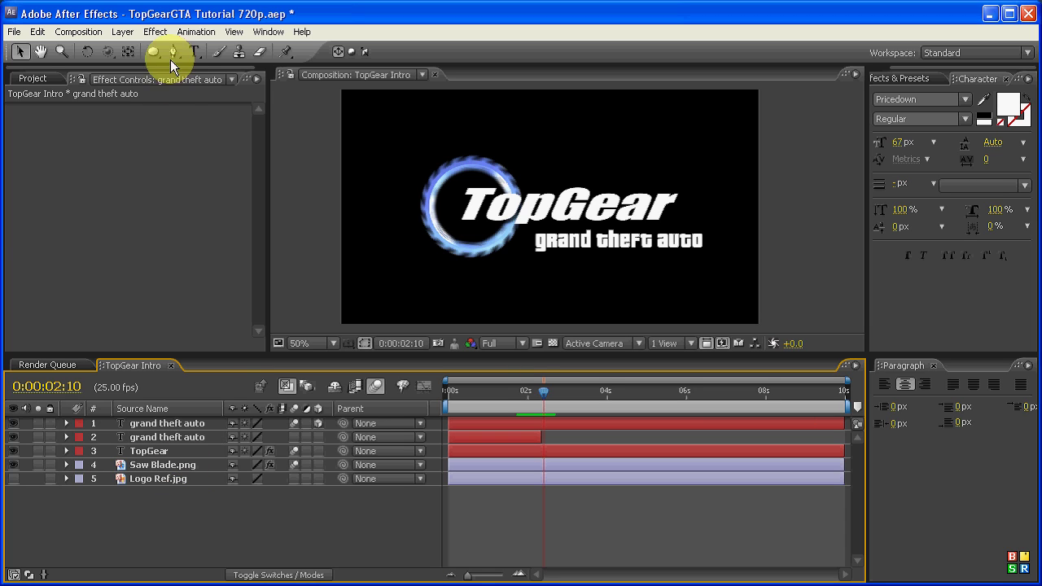
left_click(123, 33)
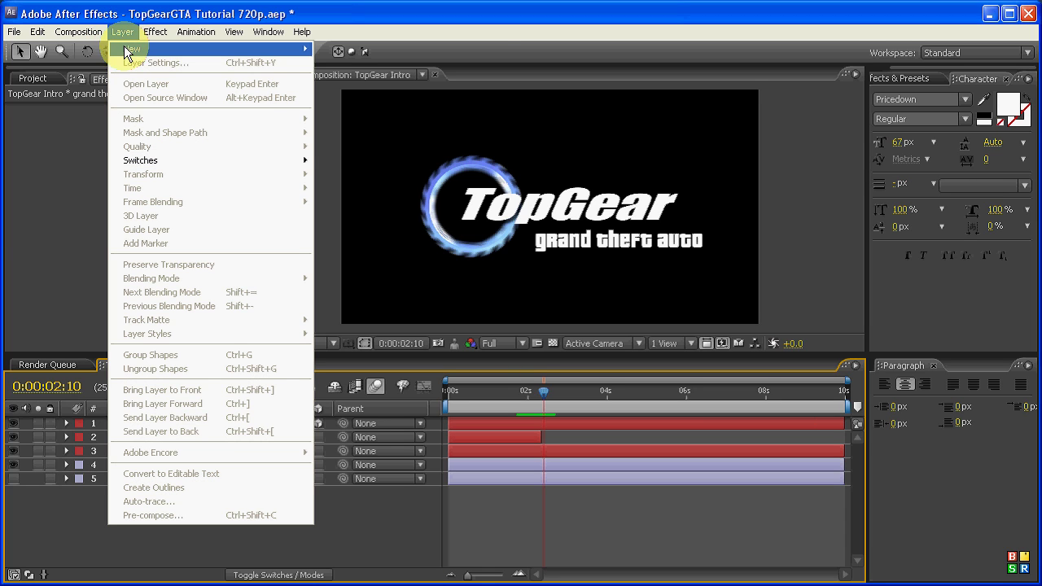
mouse_move(143, 49)
left_click(398, 105)
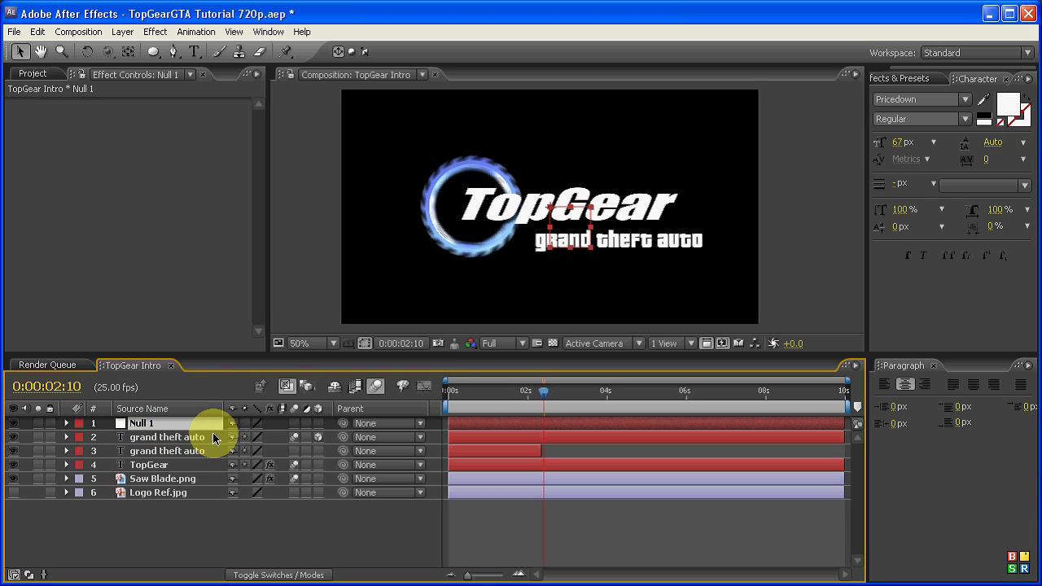
- Pick-whip both grand theft auto layers, TopGear and Saw Blade.png to Null 1
left_click(176, 443)
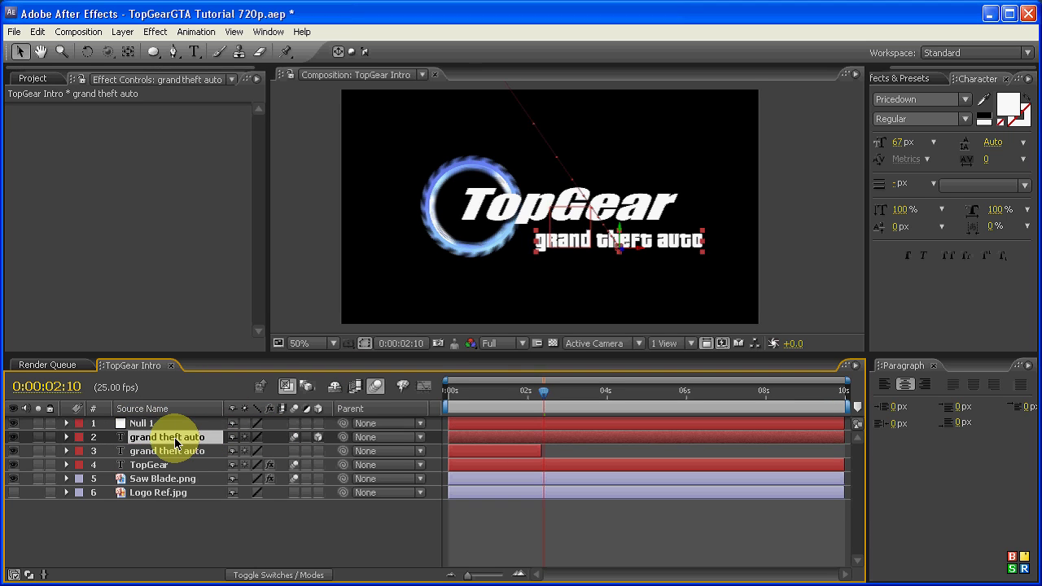
left_click(174, 480, "shift")
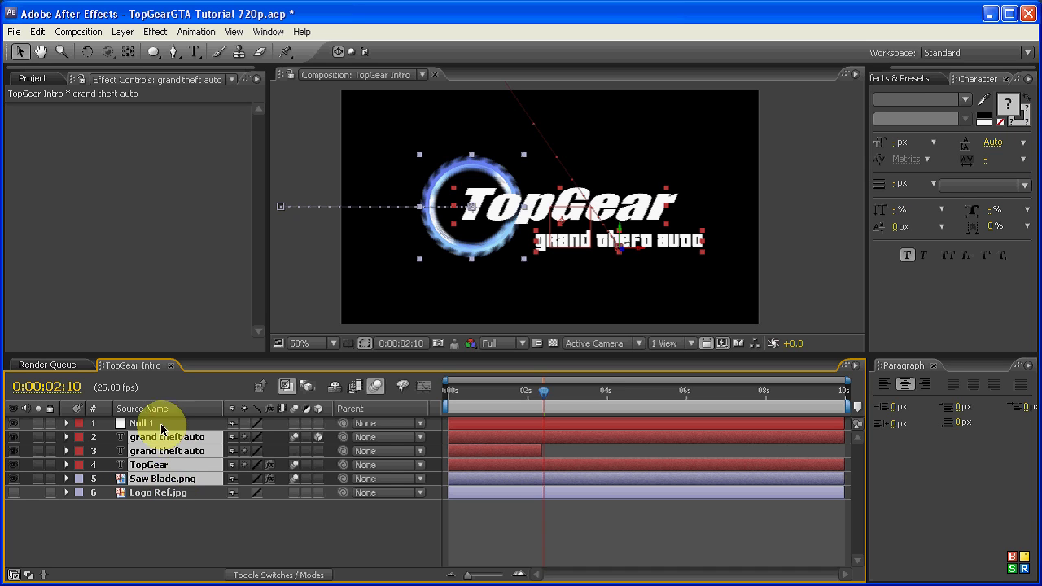
left_click_drag(343, 437, 148, 426)
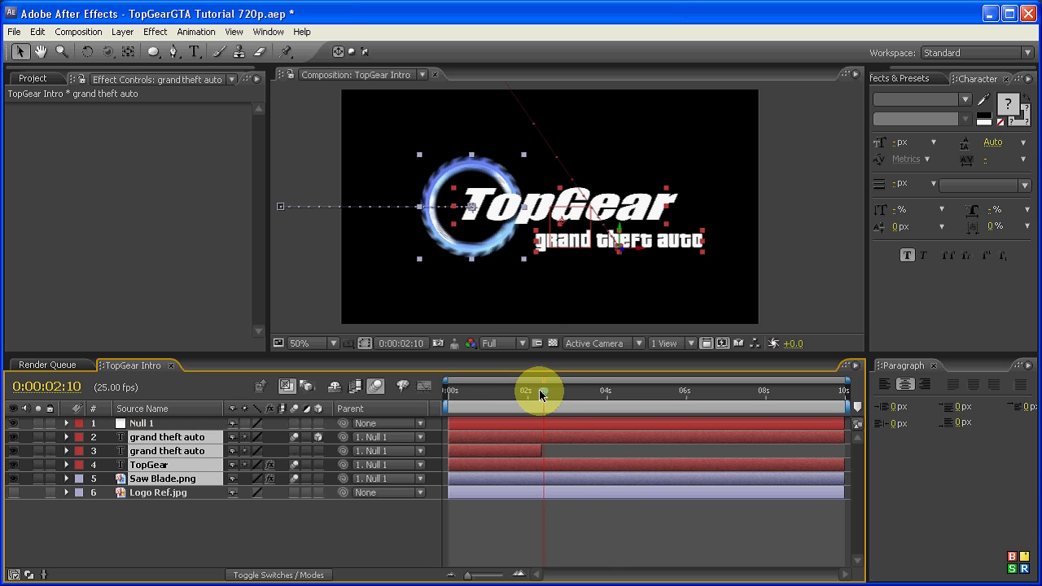
- Test the parenting by dragging Null 1 in the Composition panel, then reselect it
left_click_drag(541, 390, 524, 396)
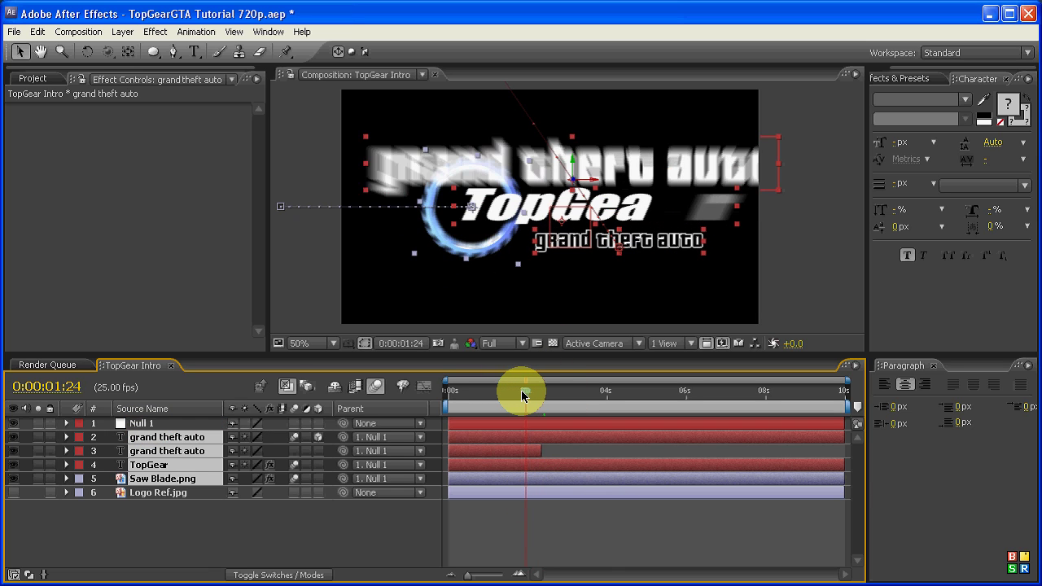
left_click(639, 504)
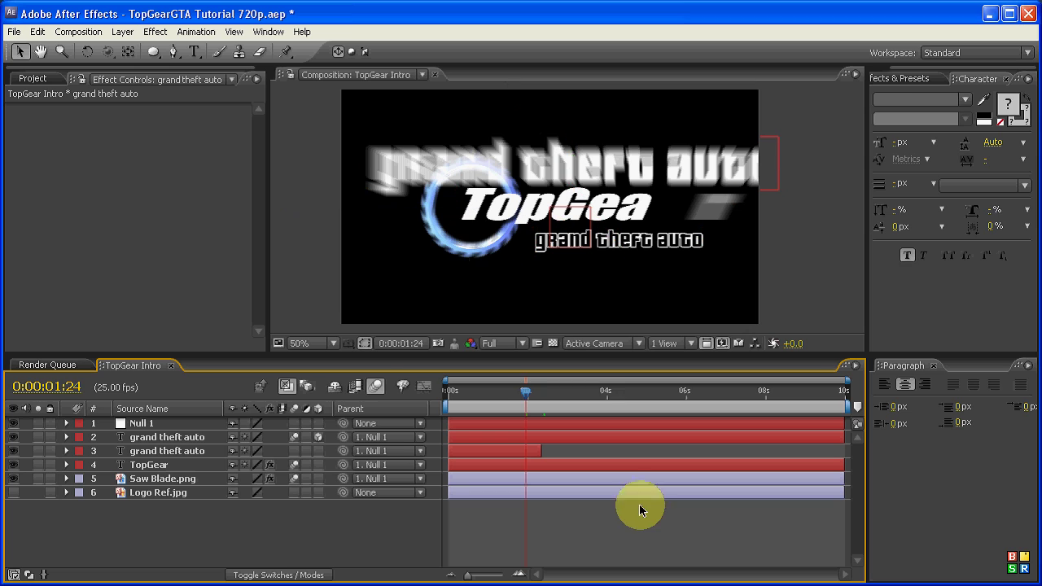
left_click(142, 424)
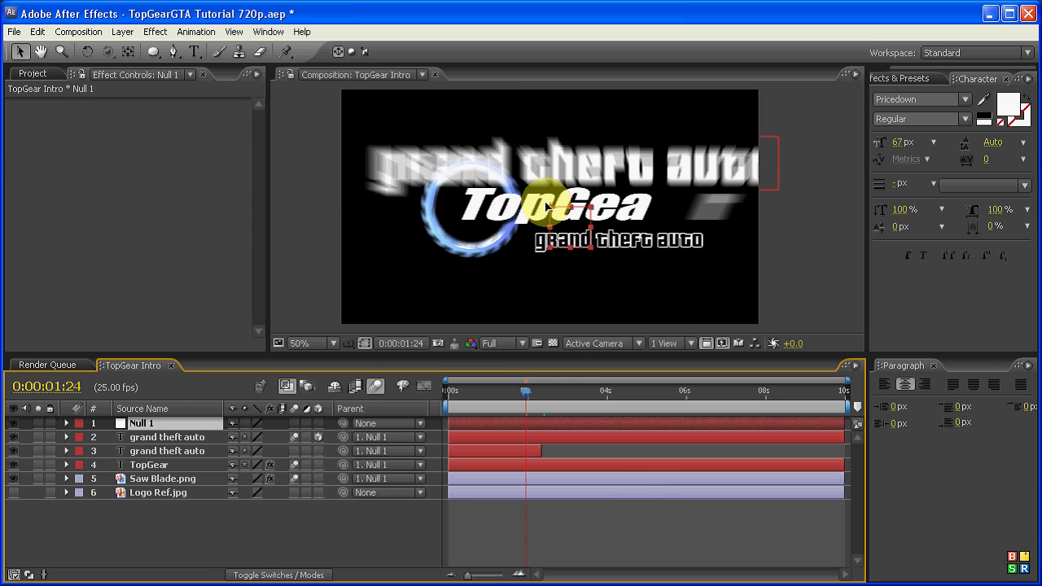
left_click_drag(547, 210, 508, 213)
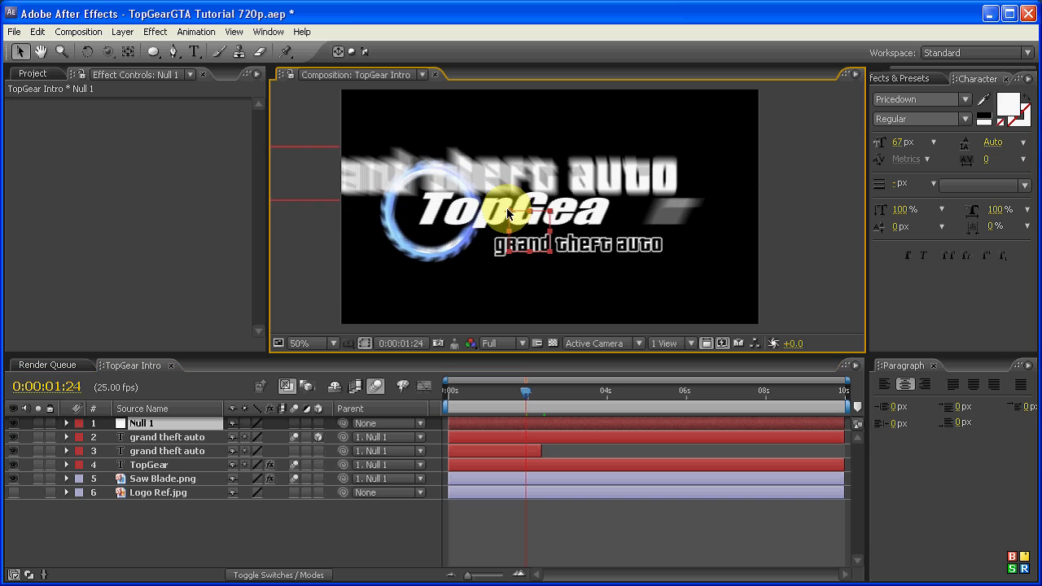
left_click(576, 512)
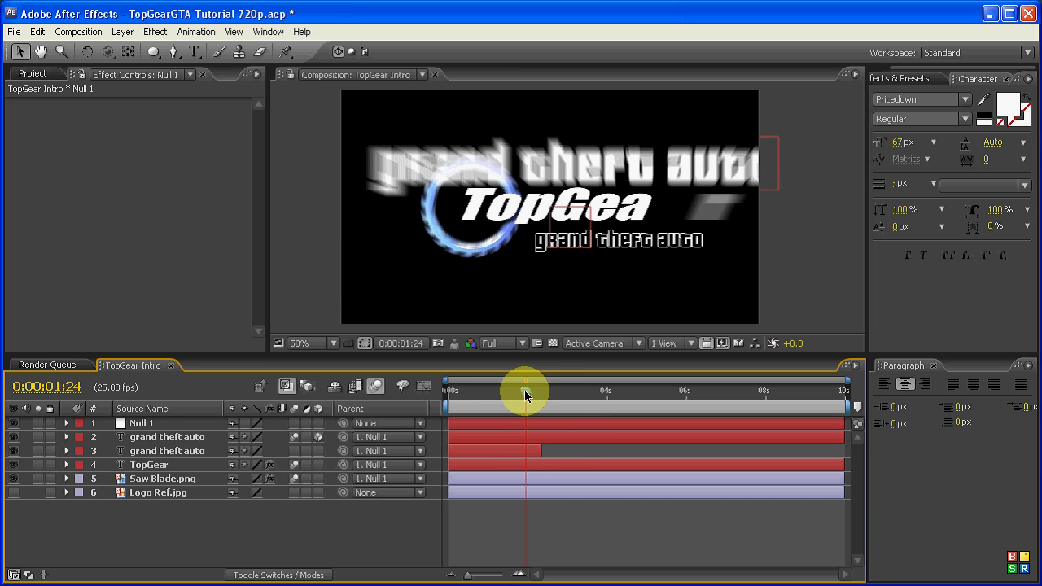
left_click(563, 225)
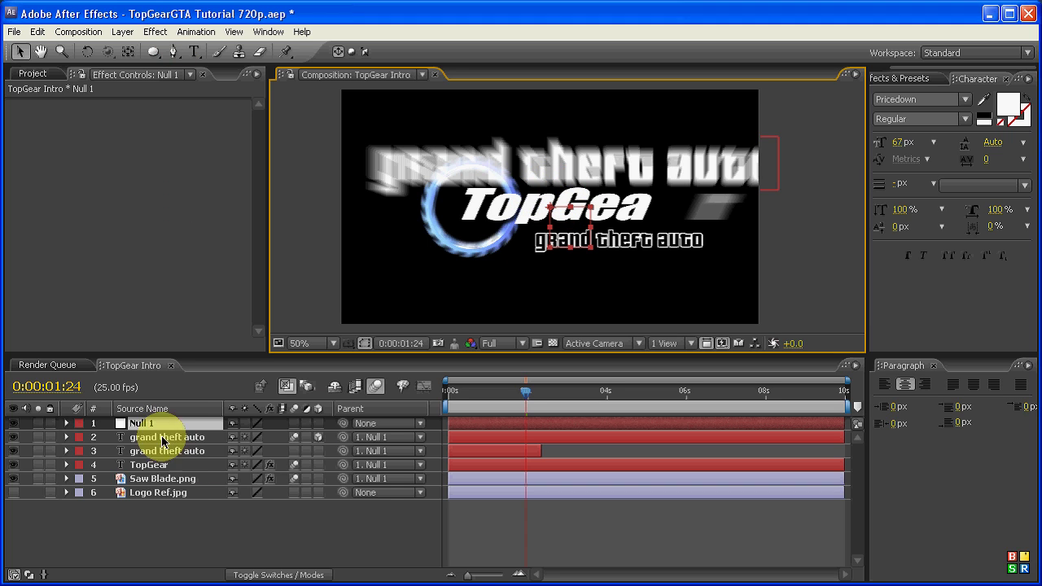
- Apply Effect > Expression Controls > Slider Control to Null 1, keeping the Slider at 0.00
left_click(138, 423)
left_click(154, 32)
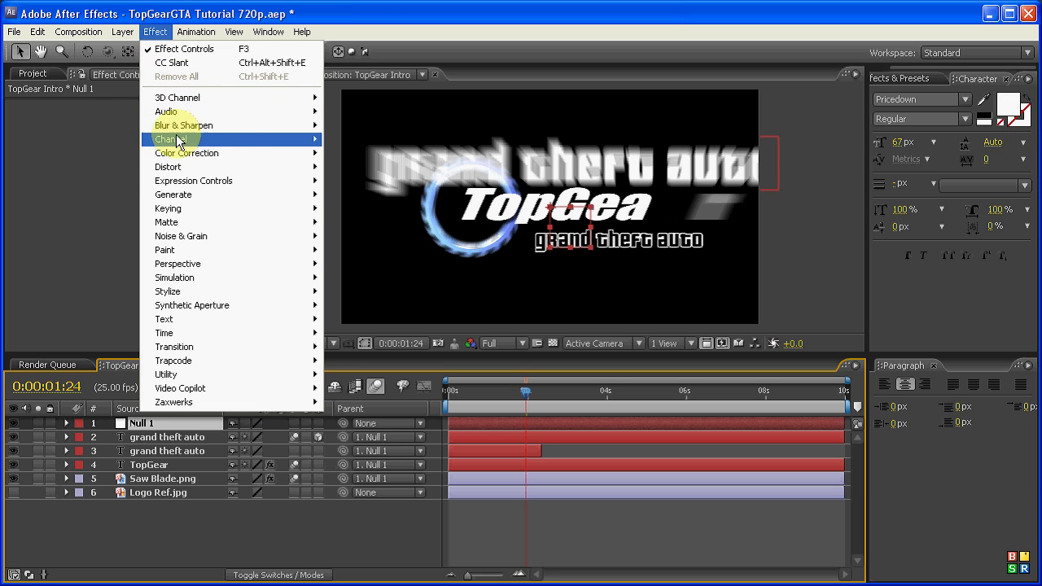
mouse_move(197, 188)
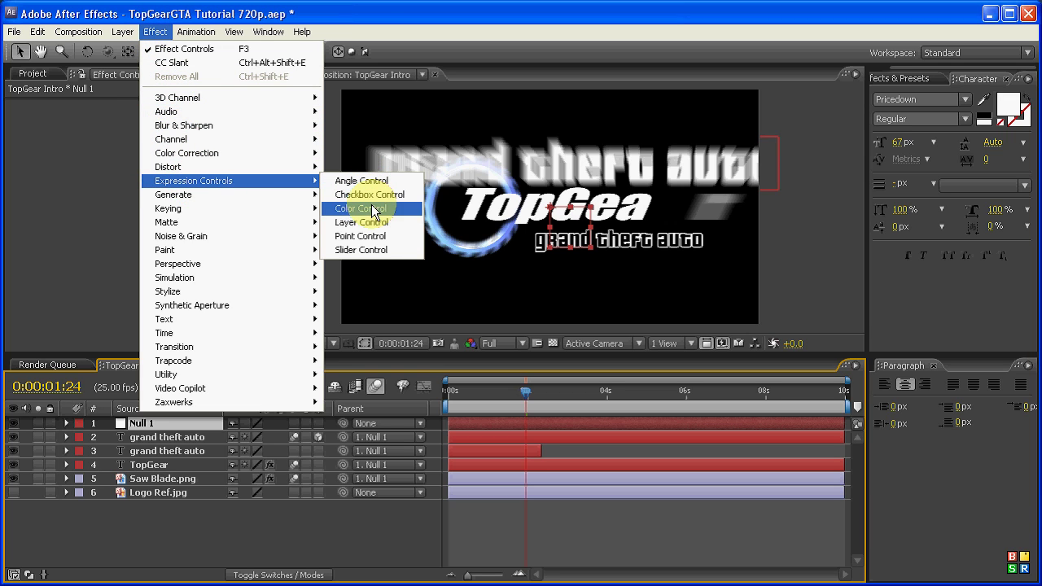
left_click(382, 250)
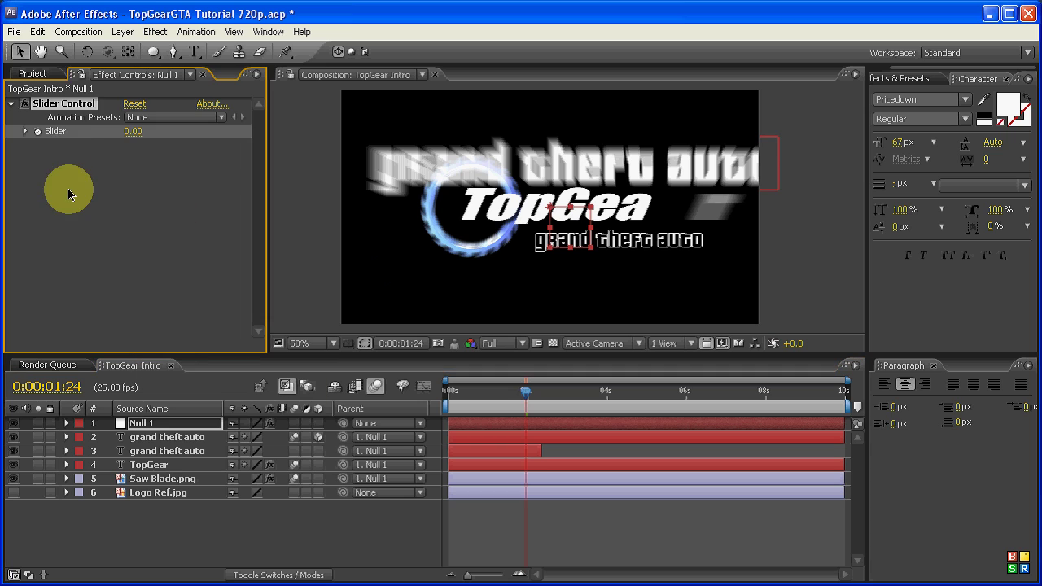
left_click_drag(137, 133, 172, 137)
left_click(137, 132)
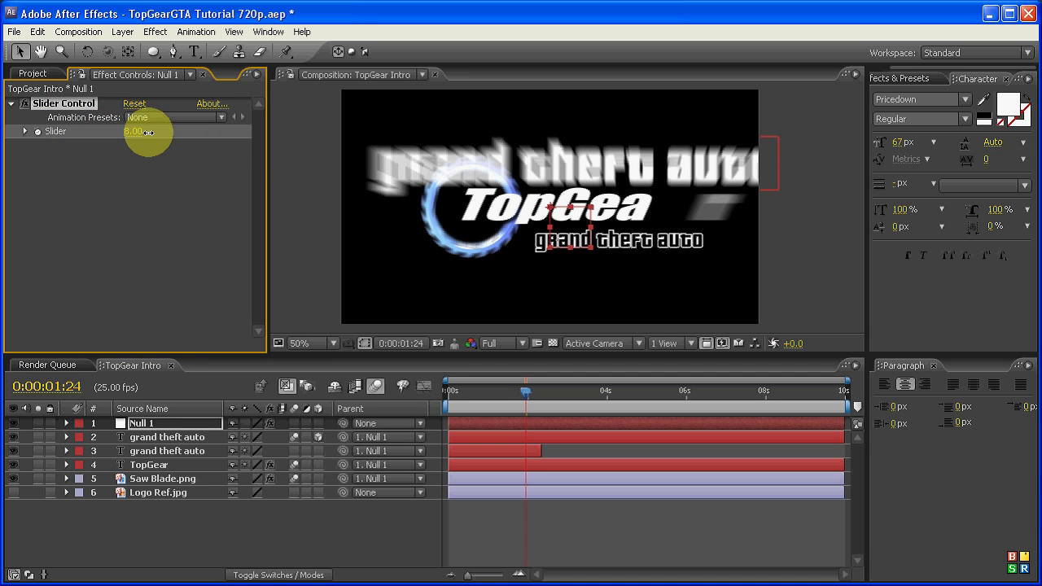
type("53")
key("Escape")
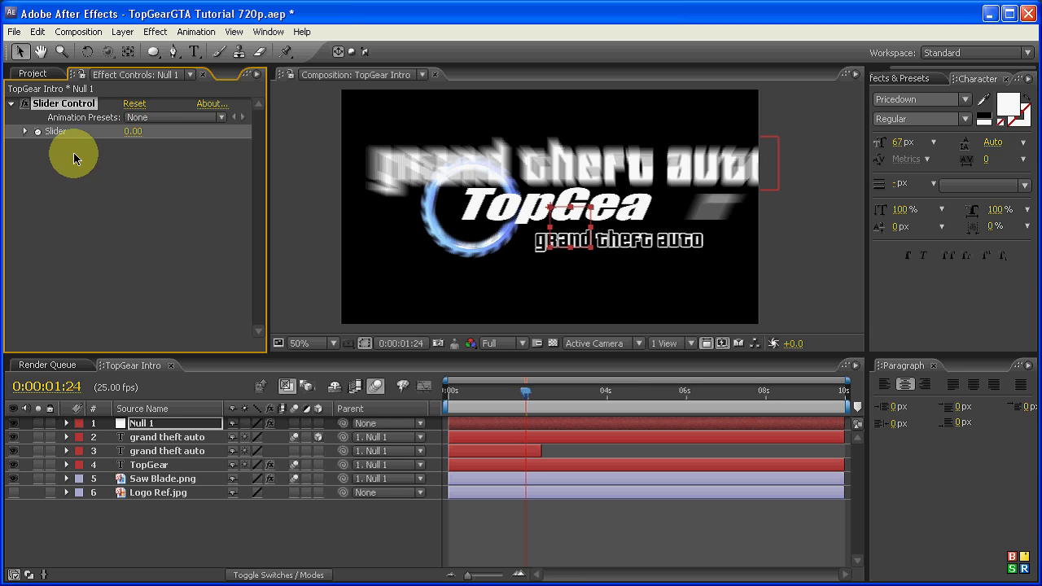
left_click(89, 163)
left_click(65, 127)
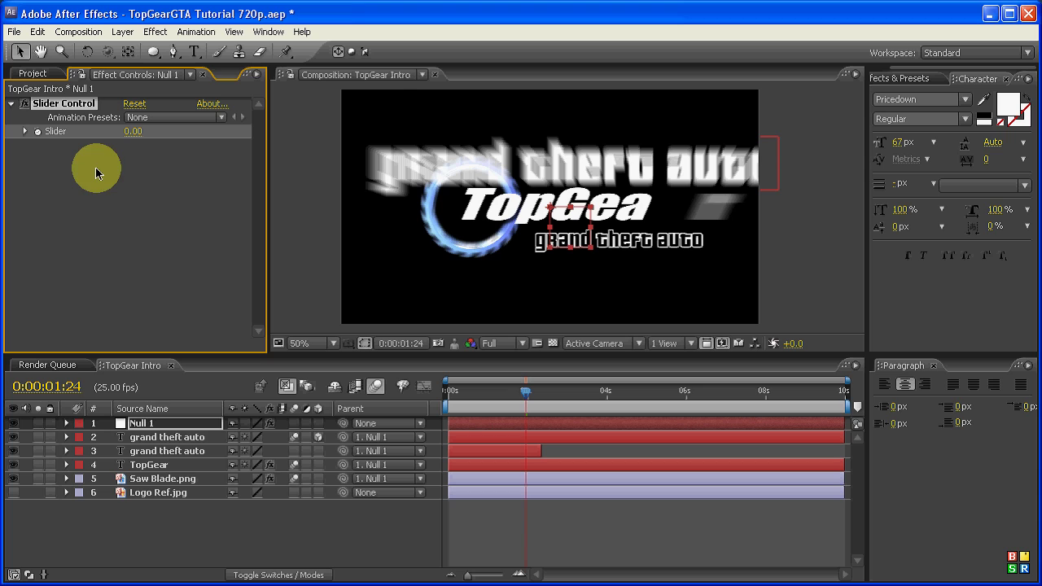
- Give Null 1's Position the expression wiggle(25,effect("Slider Control")("Slider")), pick-whipping the amount to the Slider
left_click(110, 422)
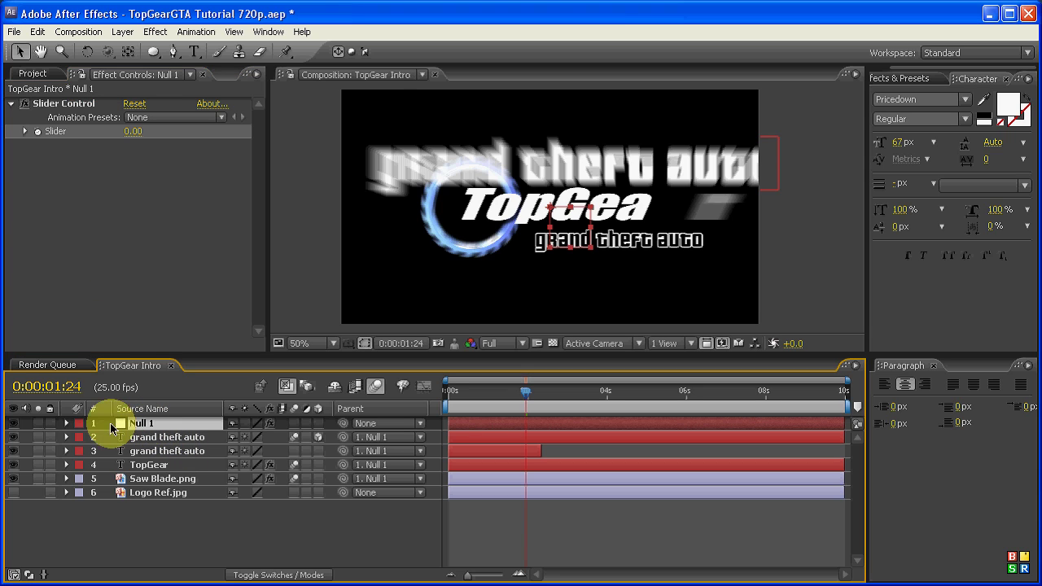
left_click(65, 423)
left_click(80, 452)
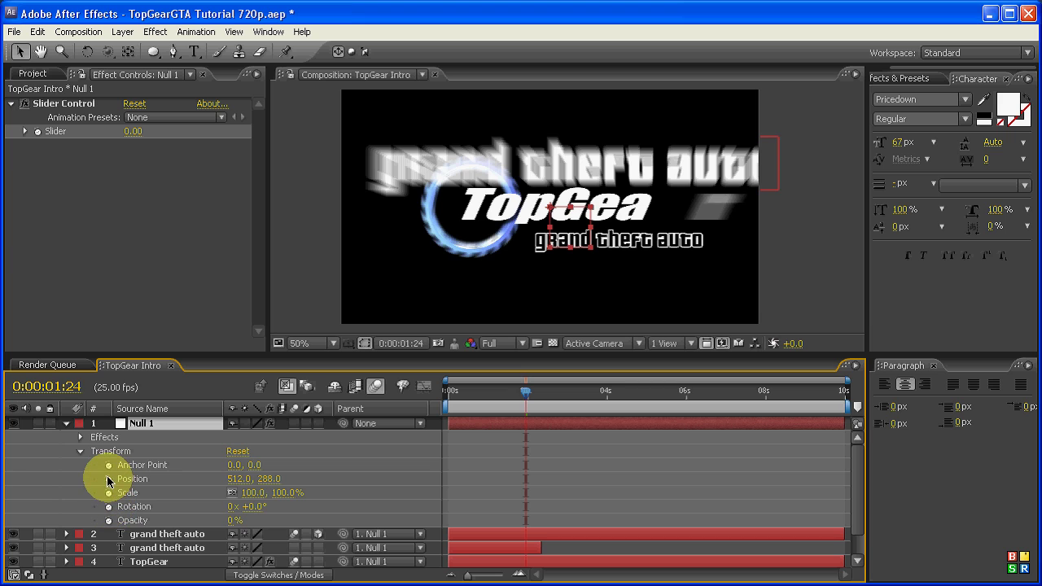
left_click(109, 479, "alt")
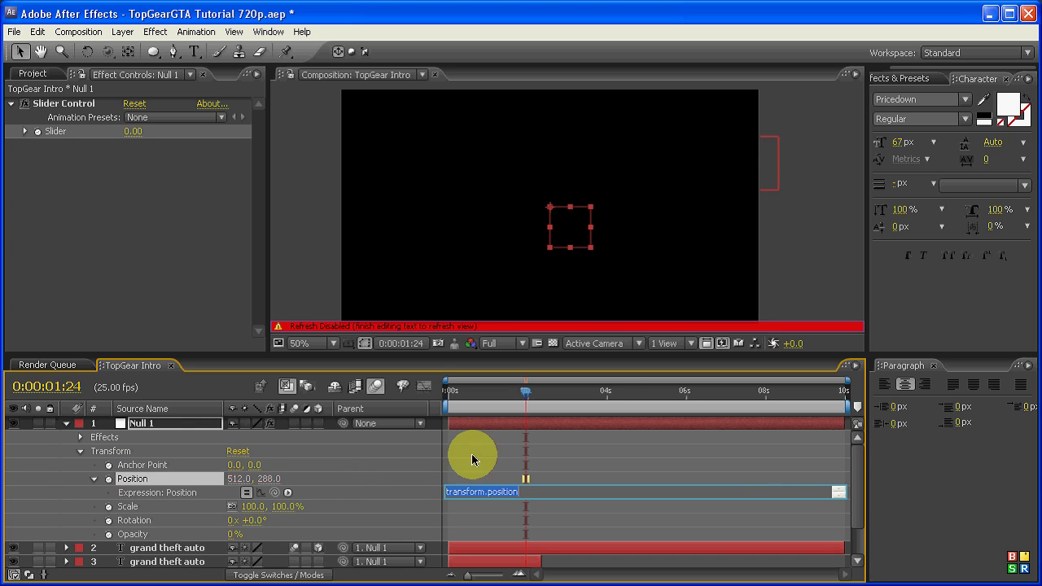
type("wiggle(25")
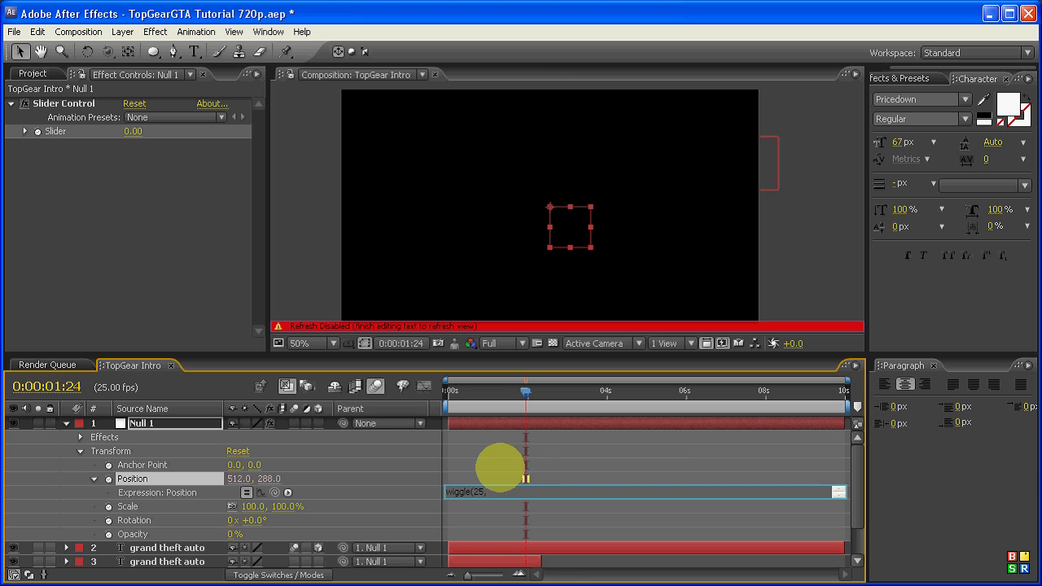
type(",")
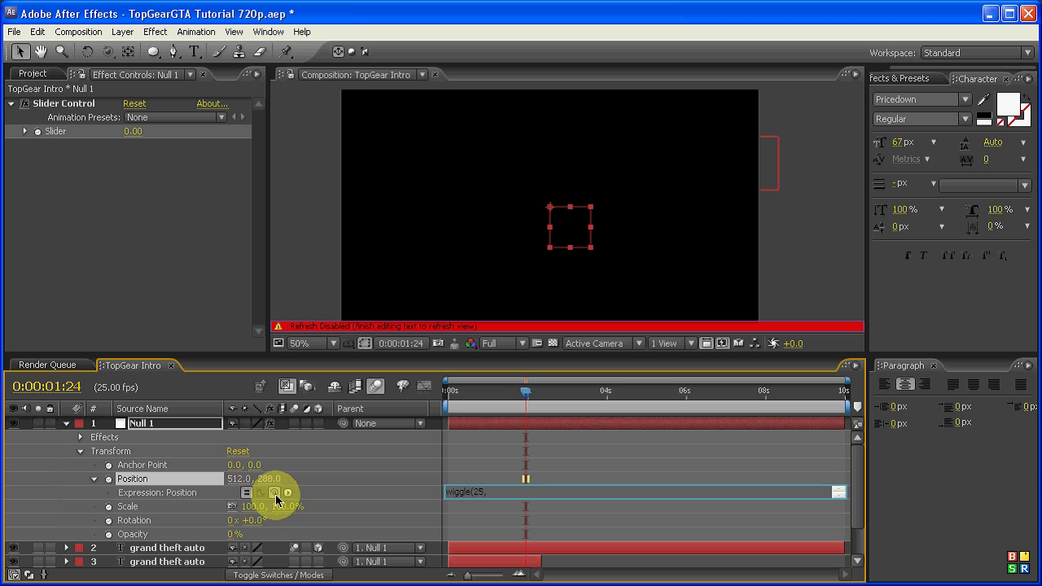
left_click_drag(274, 495, 57, 133)
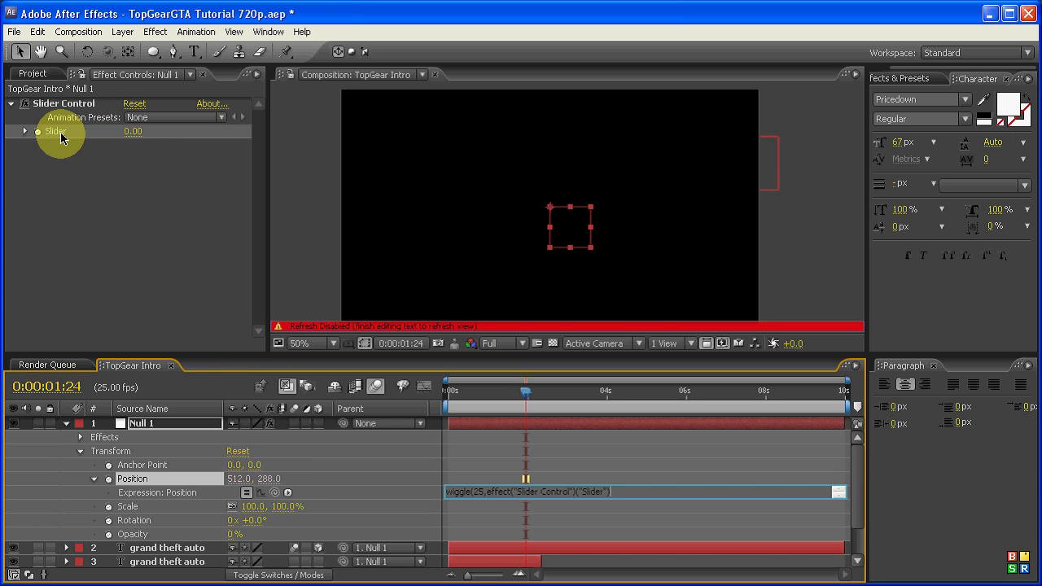
left_click(631, 518)
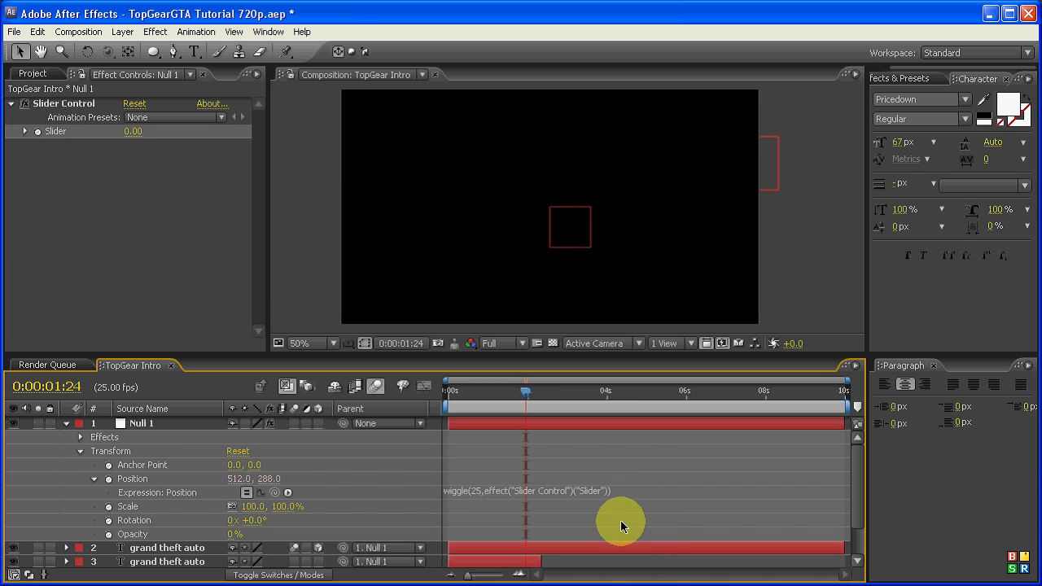
mouse_move(525, 393)
left_mouse_down()
mouse_move(505, 397)
mouse_move(528, 401)
left_mouse_up()
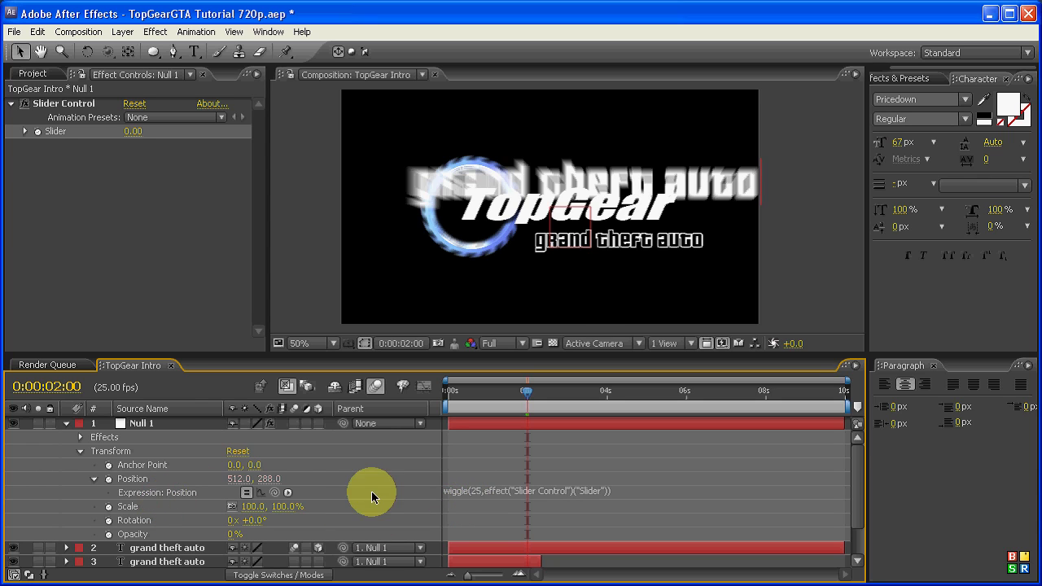
left_click(476, 493)
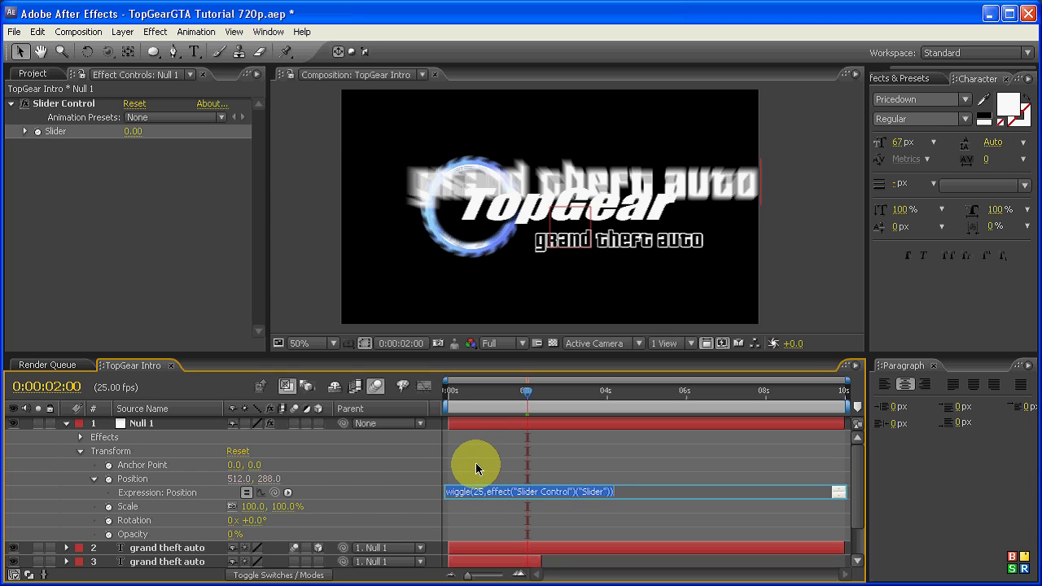
- Raise the Slider to 35 and scrub between 1:20 and 2:08 to check the shake
left_click(509, 490)
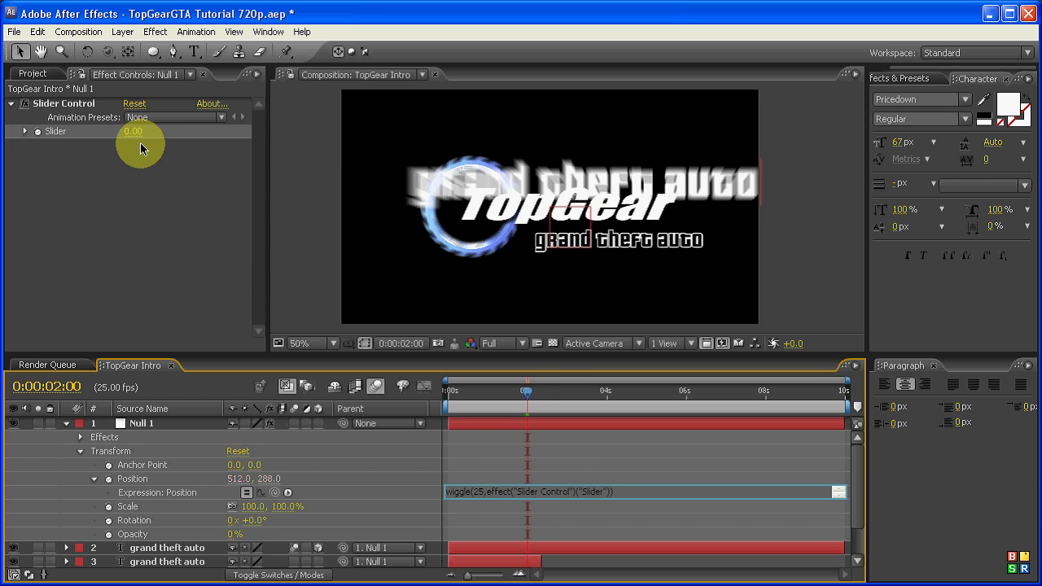
left_click_drag(133, 131, 163, 129)
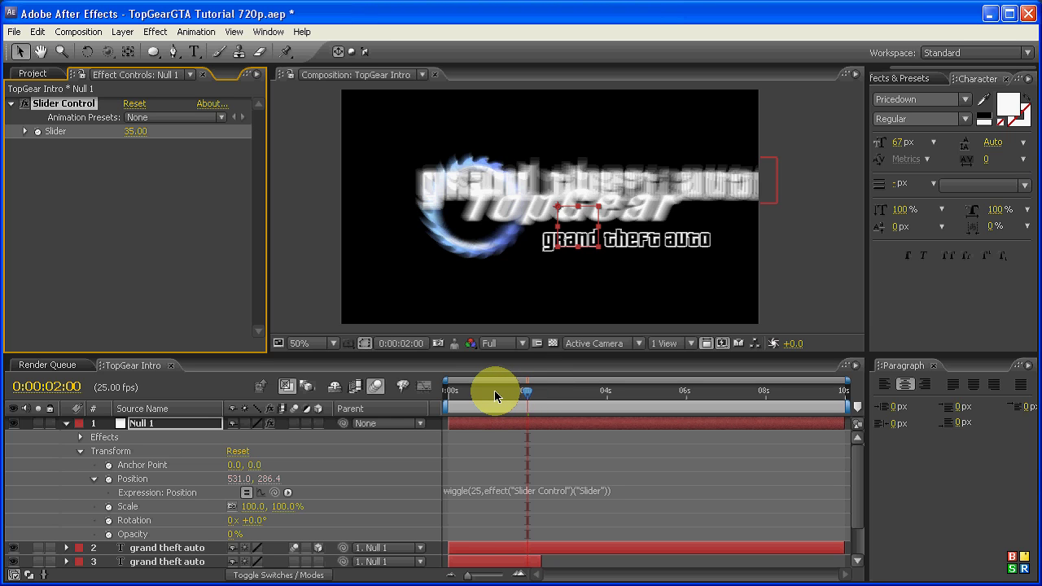
left_click_drag(497, 396, 546, 403)
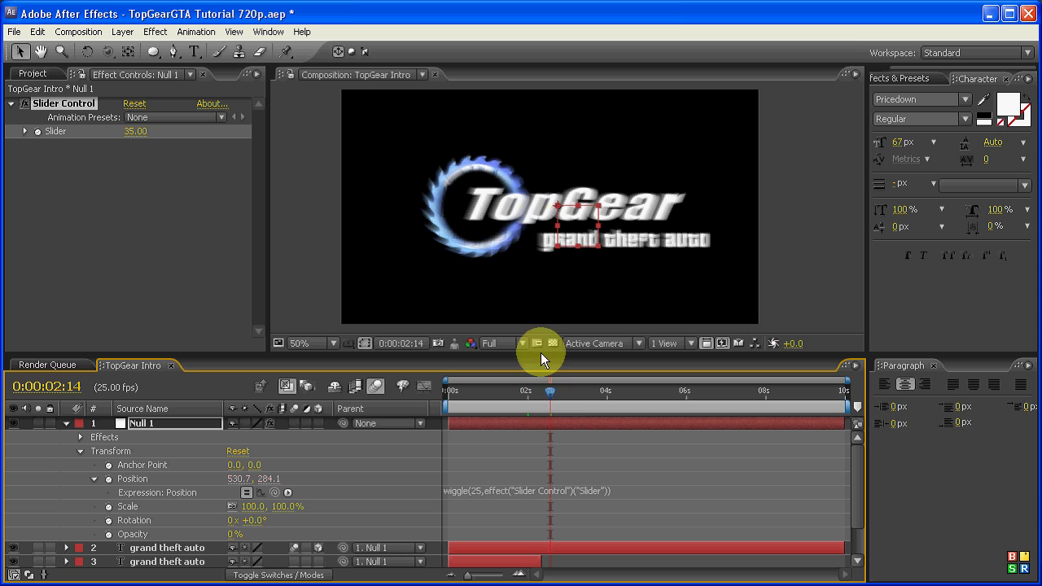
left_click_drag(552, 395, 520, 398)
- Inspect the shake around 1:10–1:15 and play a RAM preview with numpad 0
left_click(138, 199)
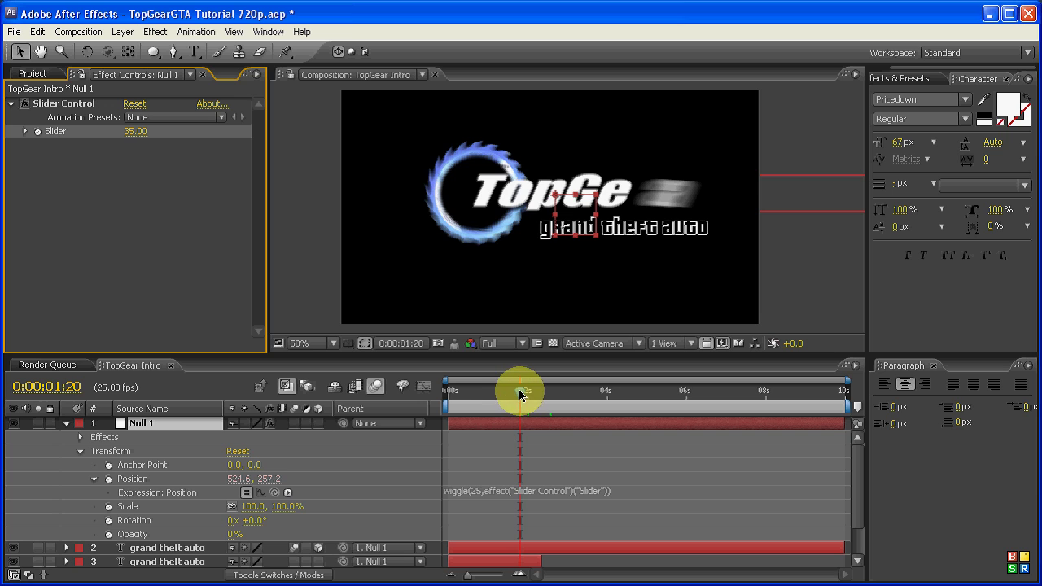
left_click_drag(520, 396, 497, 399)
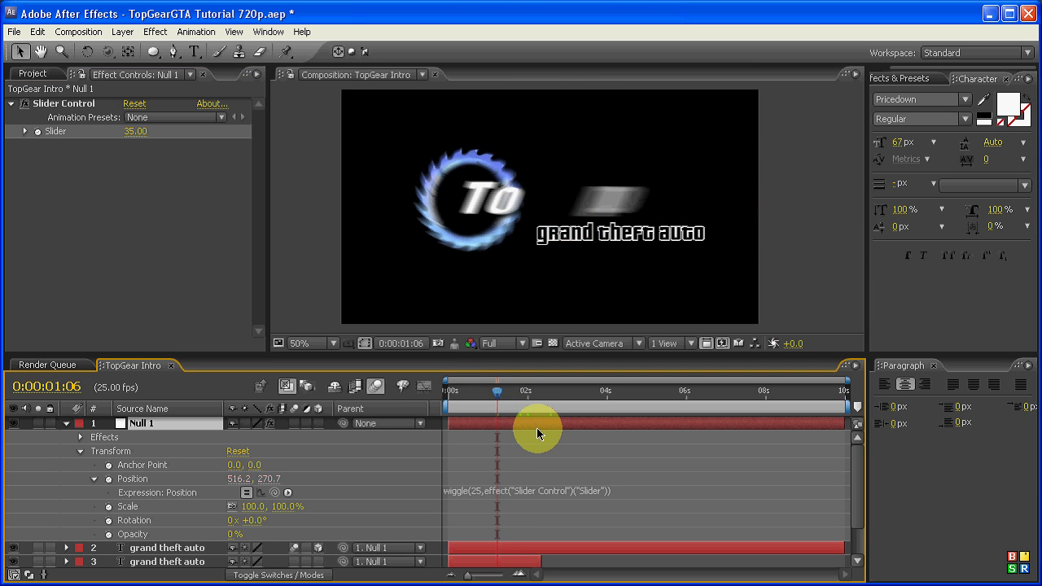
key("KP_0")
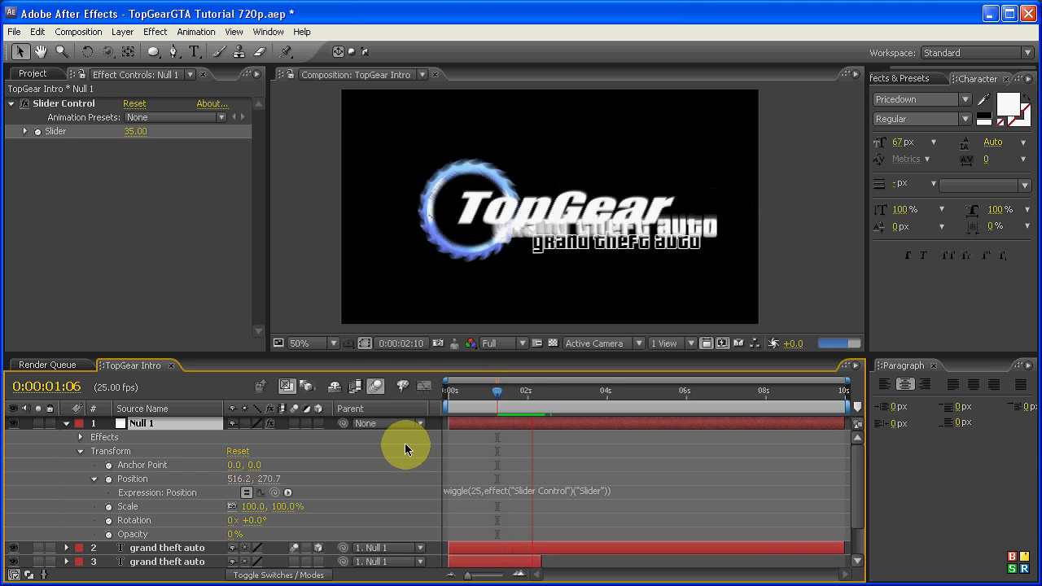
left_click(513, 464)
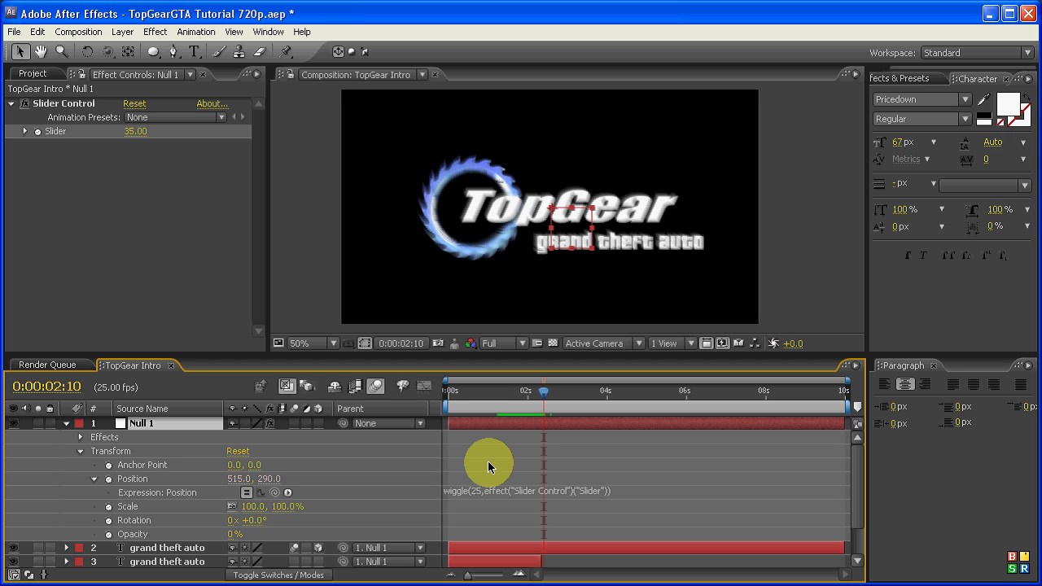
left_click(163, 233)
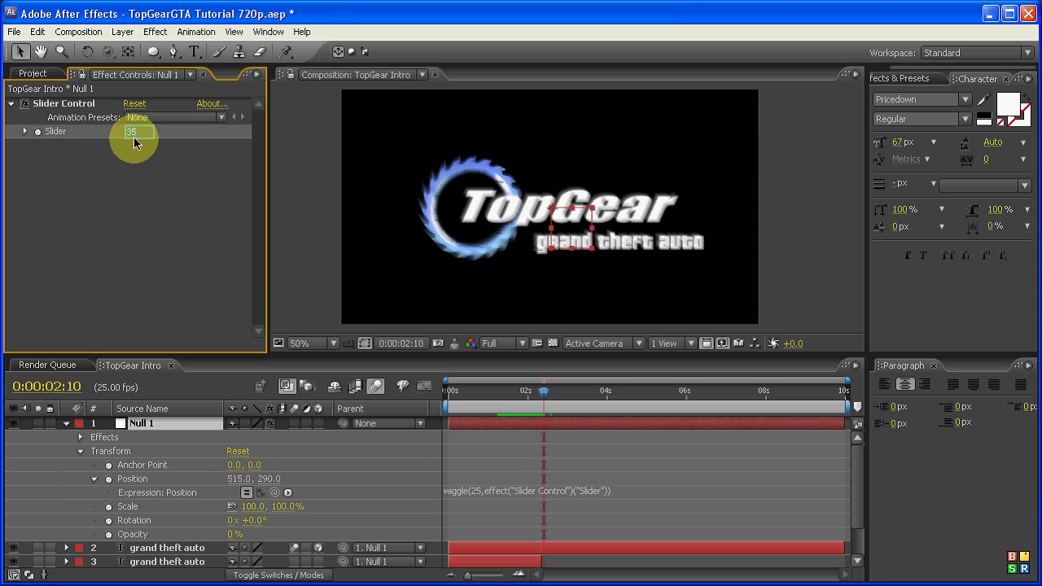
- Enter 0 for the Slider so Null 1 rests at 512, 288, and collapse its Transform group
type("0")
key("Return")
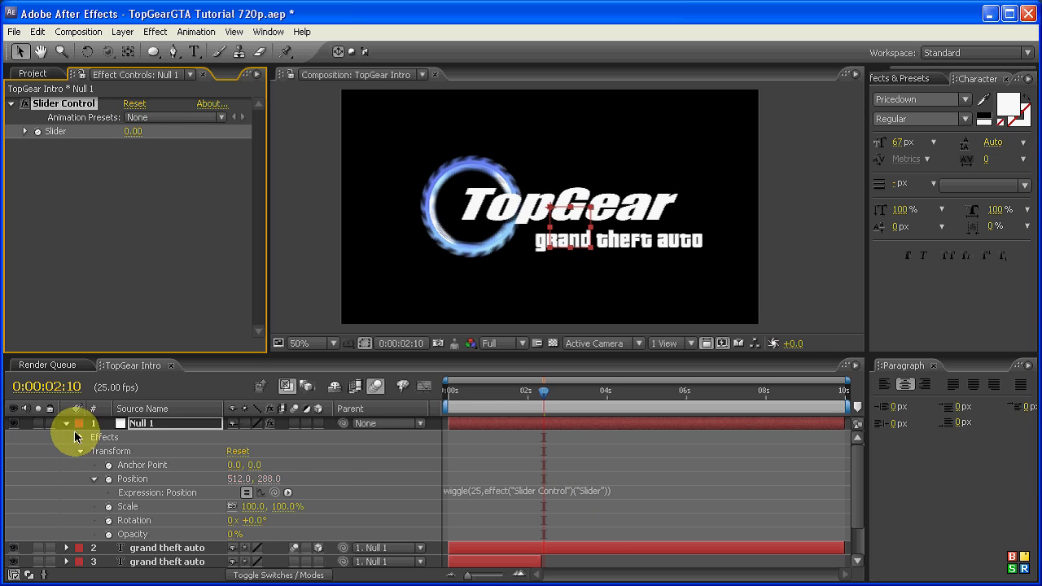
left_click(65, 424)
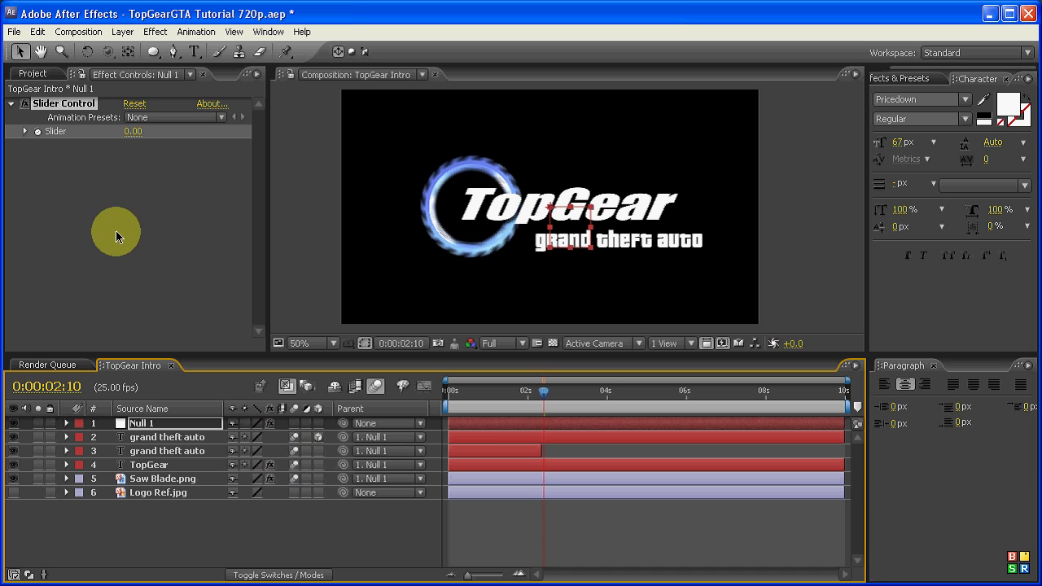
left_click(66, 424)
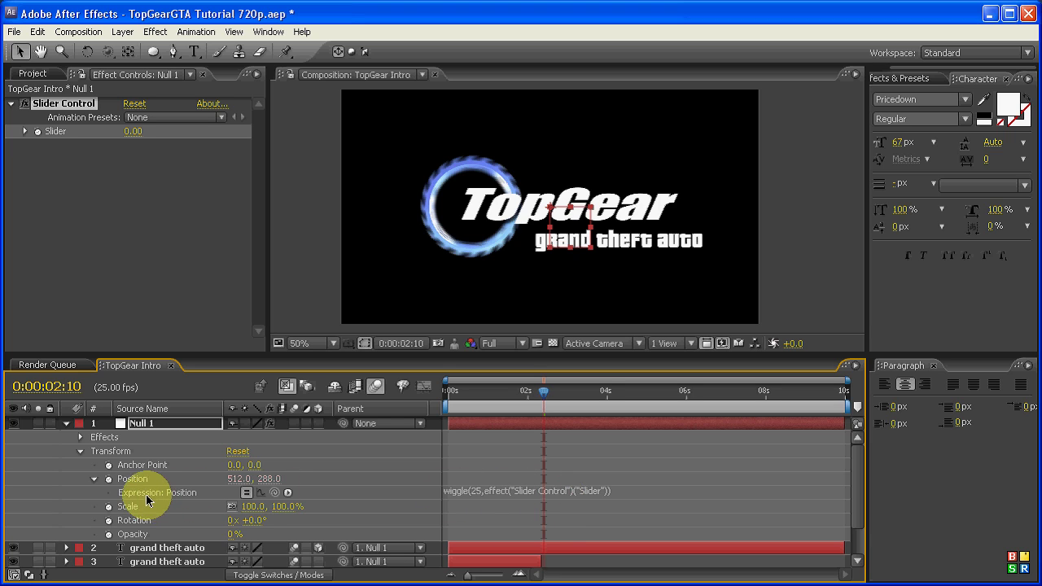
left_click(80, 452)
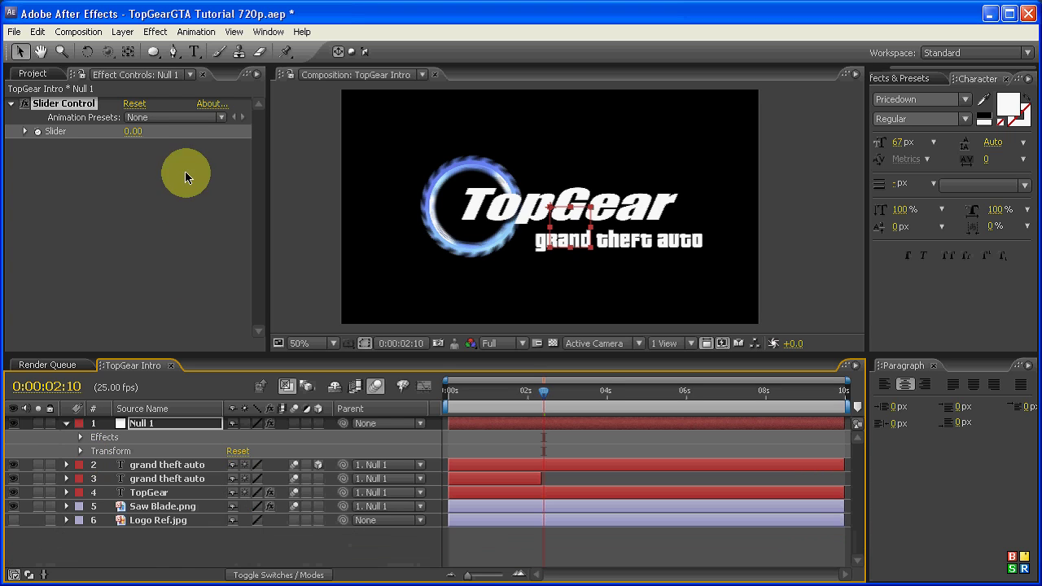
- Twirl open Null 1's Slider Control and turn on keyframing for the Slider
left_click(79, 440)
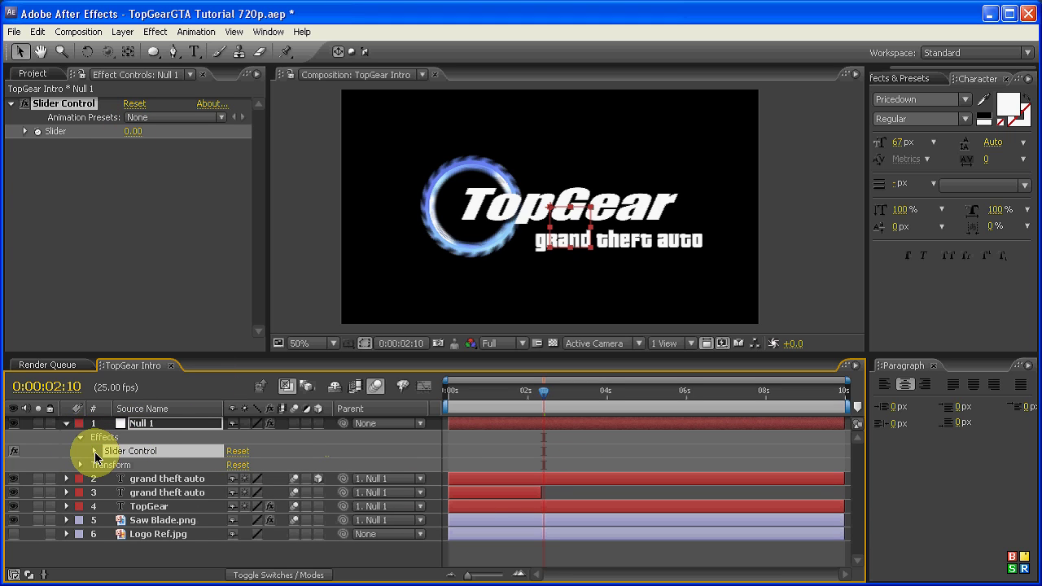
left_click(95, 452)
left_click(122, 465)
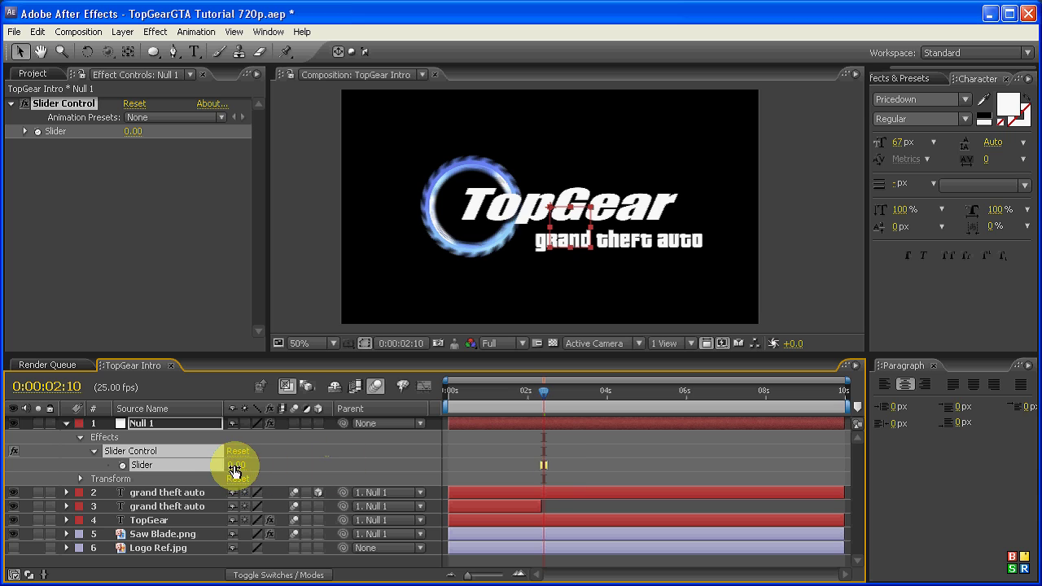
left_click_drag(234, 471, 276, 465)
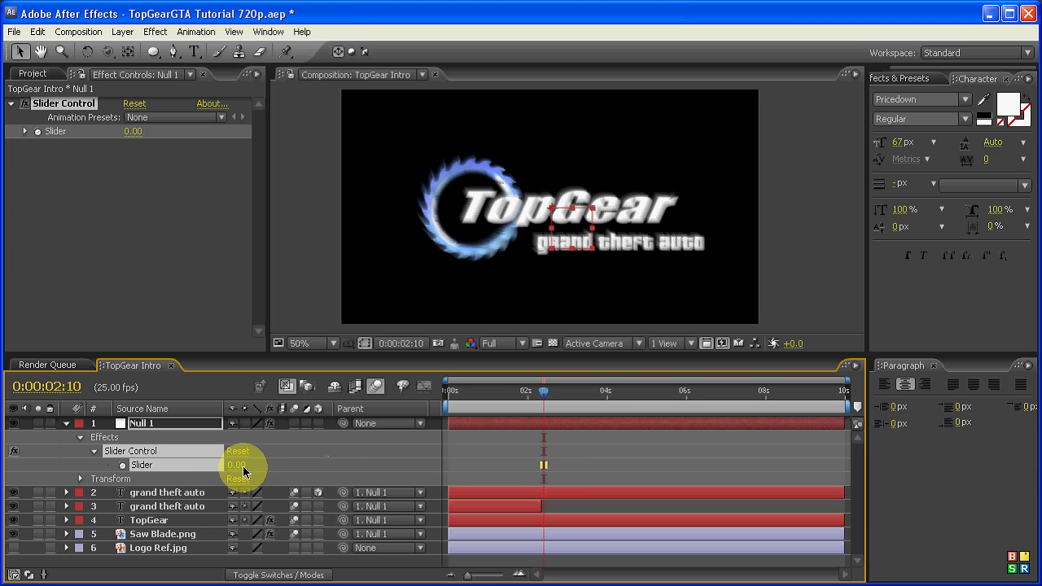
- Set a Slider keyframe at 2:09 with value 40 and review the impact shake
left_click_drag(541, 397, 534, 399)
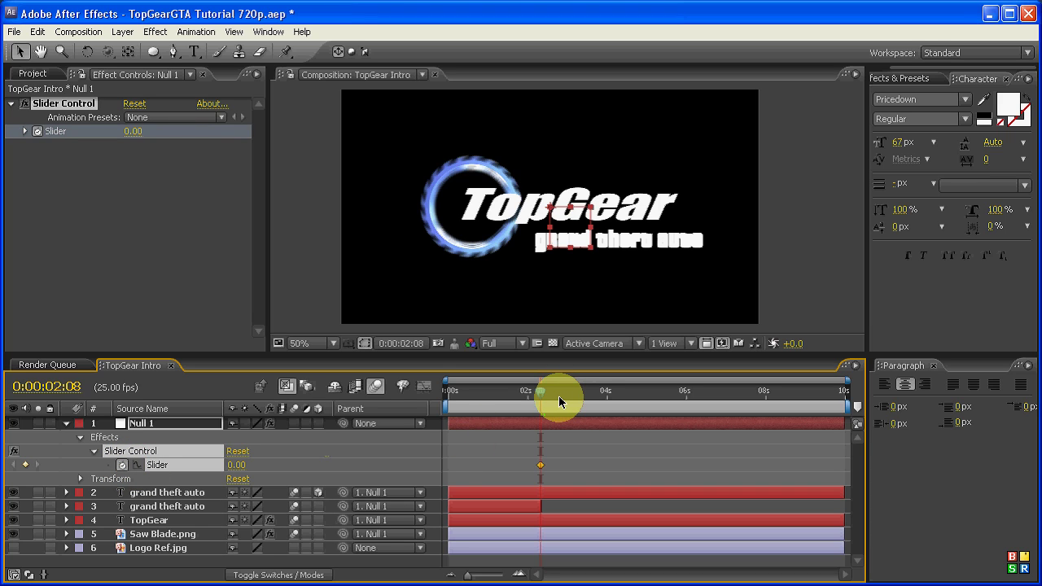
key("Page_Down")
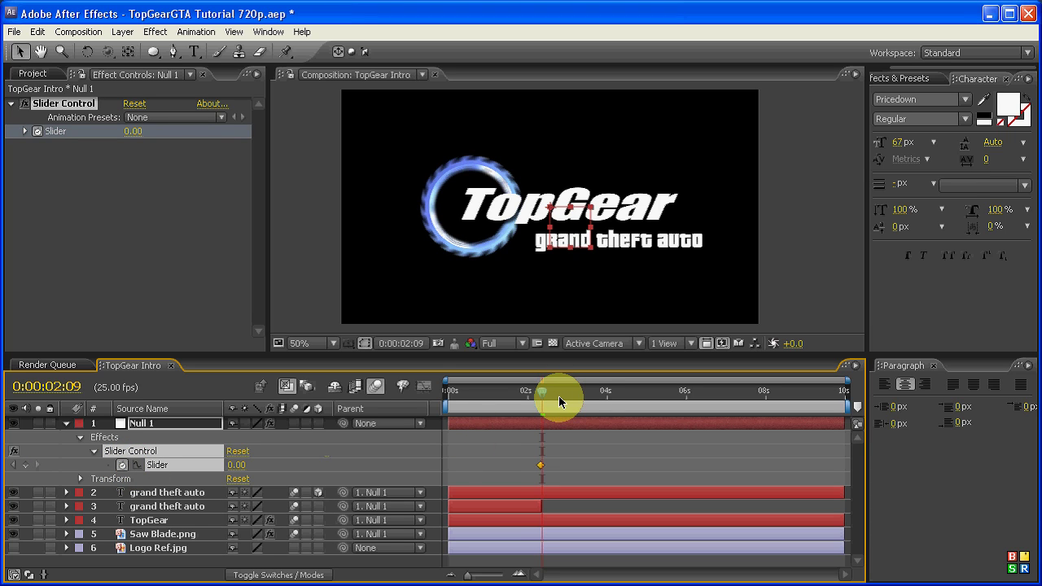
left_click(237, 465)
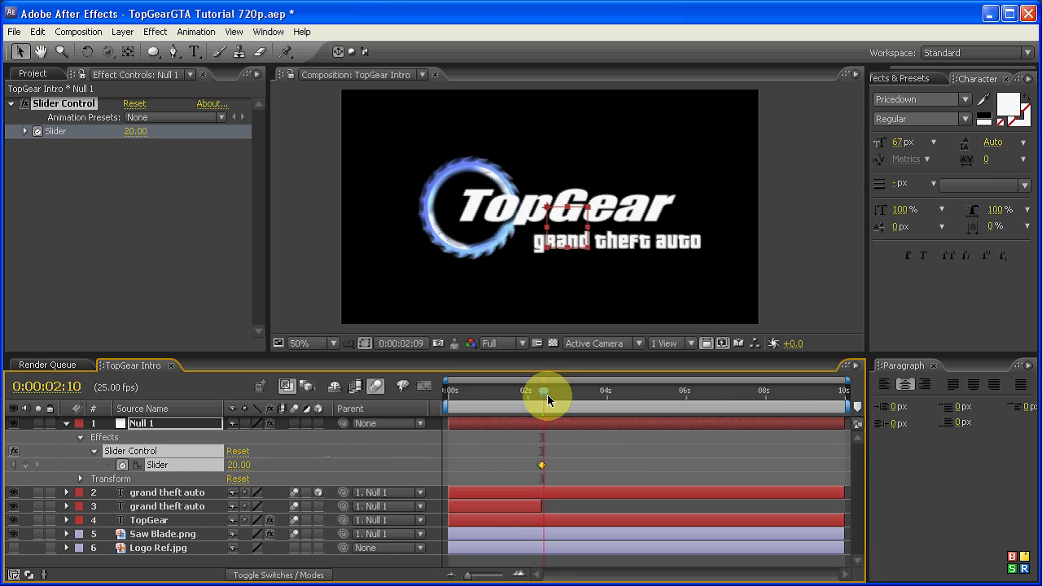
left_click_drag(547, 399, 561, 395)
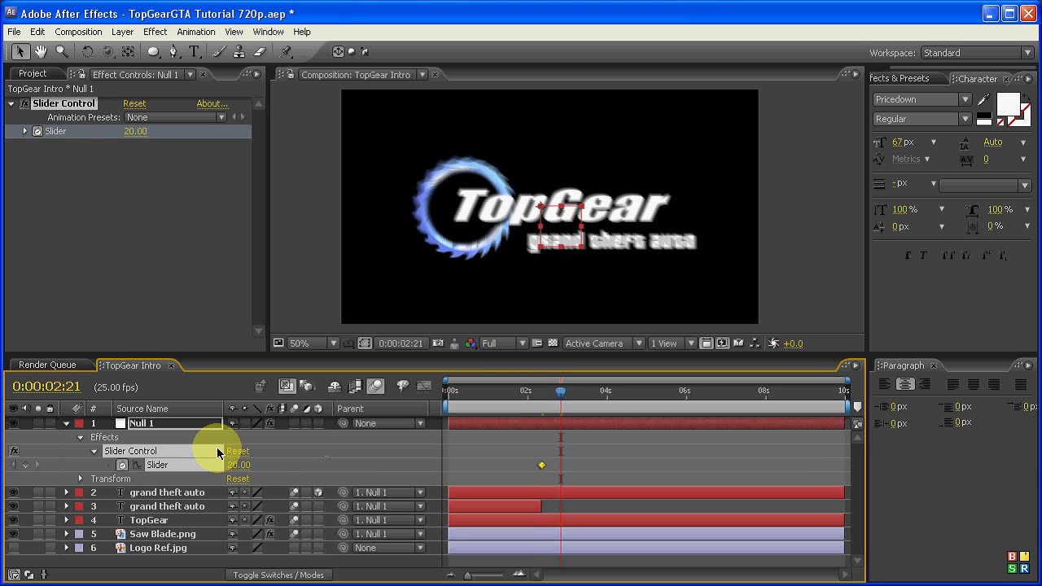
double_click(542, 466)
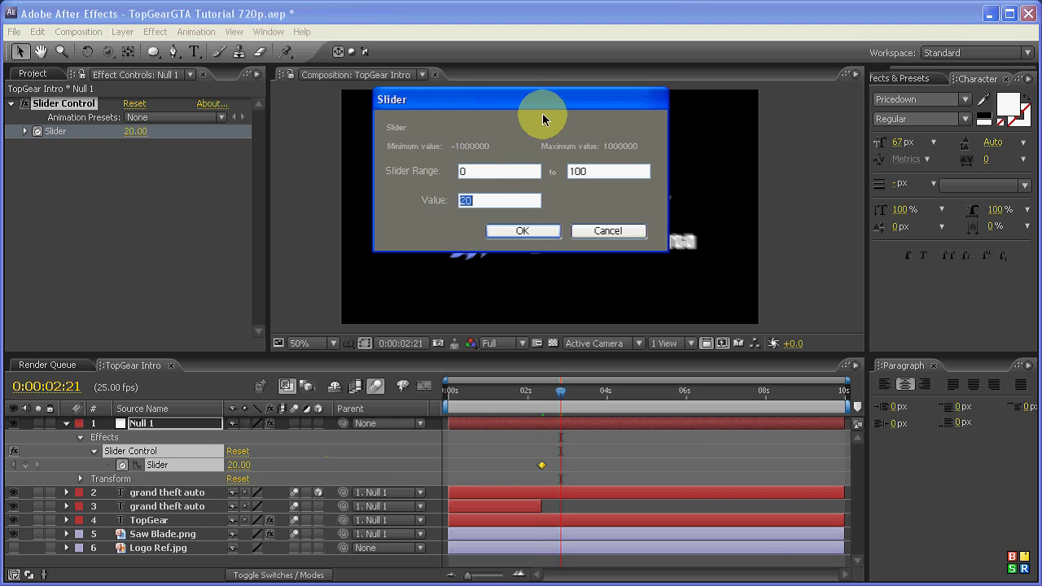
left_click(516, 230)
left_click_drag(561, 397, 599, 401)
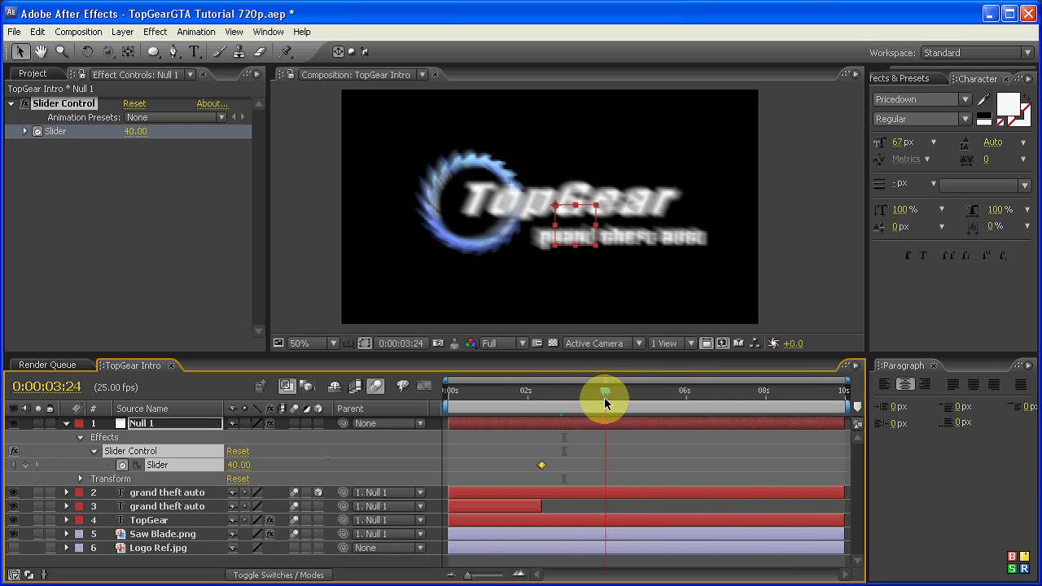
- Add a Slider keyframe of 3 at 3:19 and check it with the keyframe navigator
left_click(241, 464)
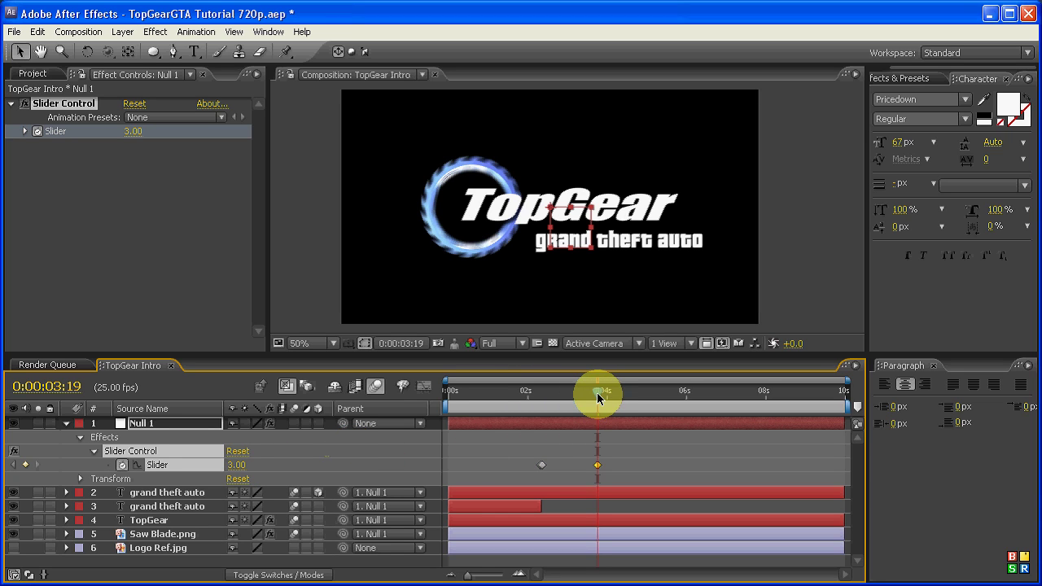
left_click_drag(598, 390, 609, 392)
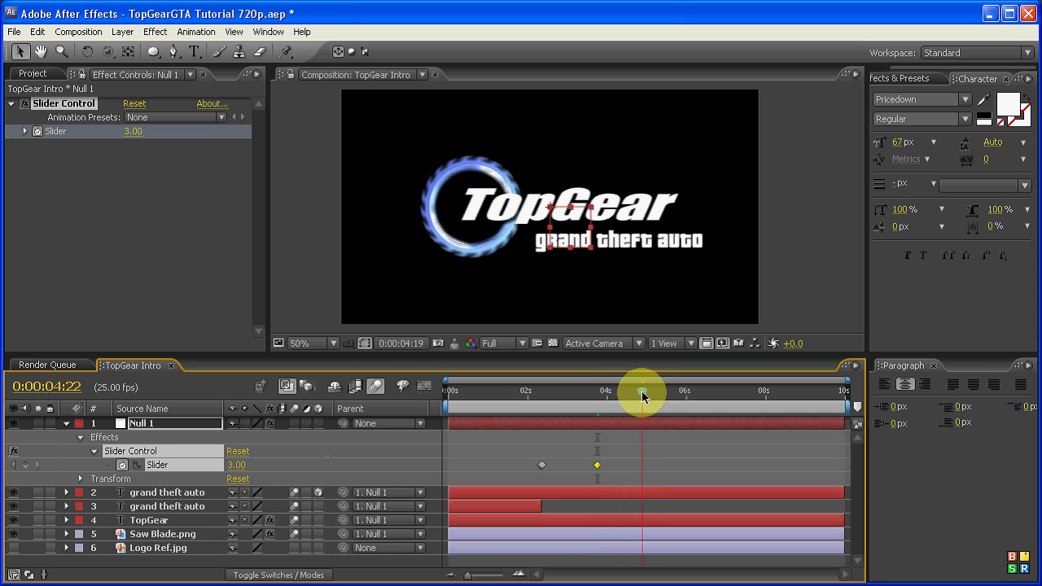
left_click(14, 466)
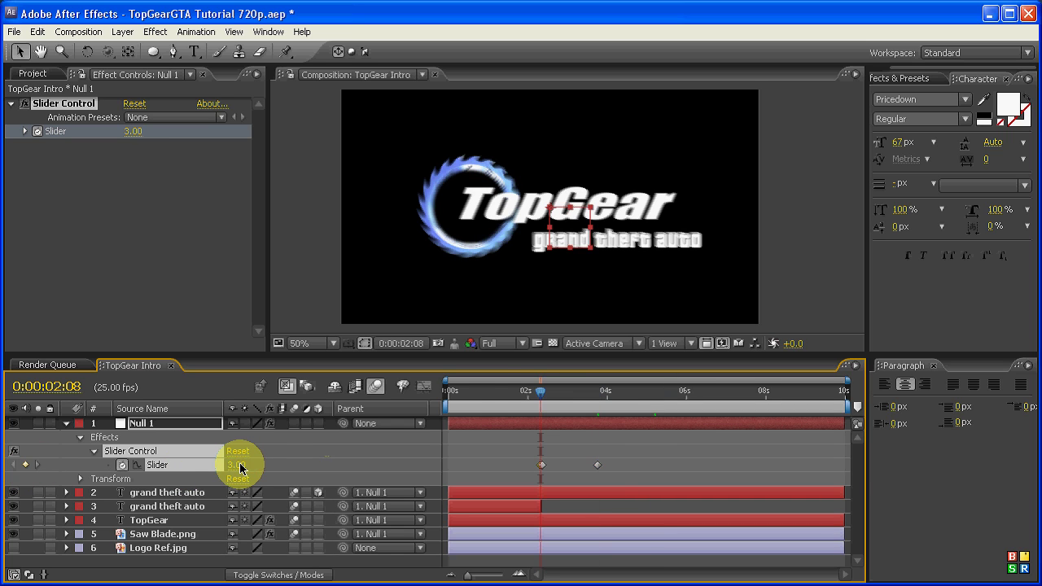
left_click_drag(445, 400, 534, 402)
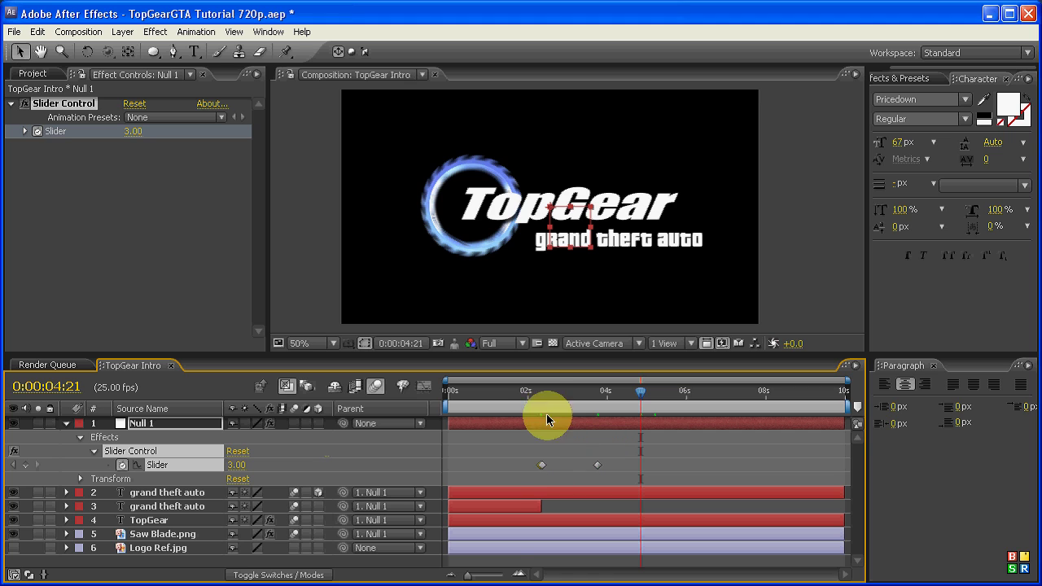
left_click(519, 395)
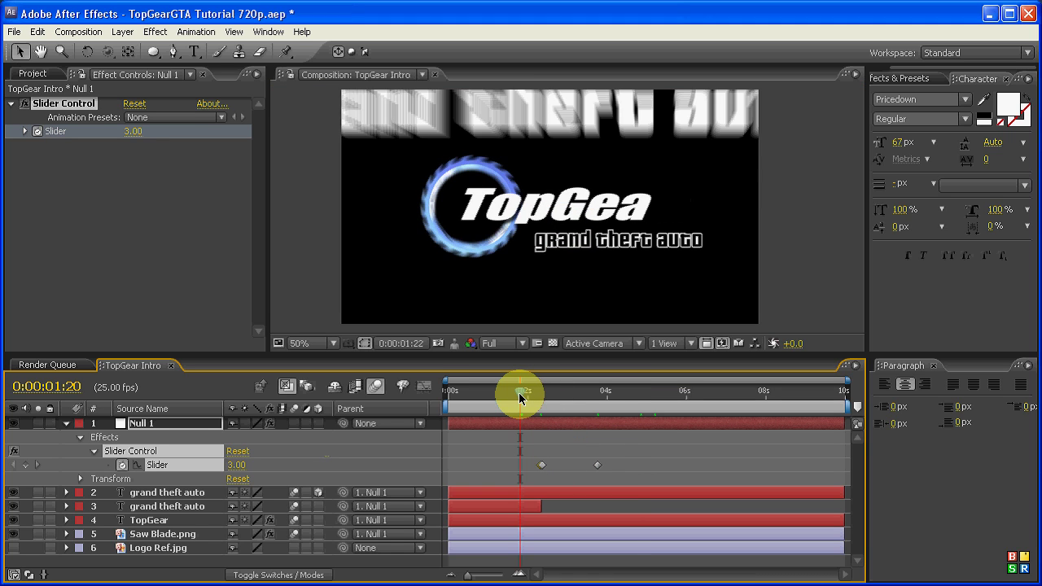